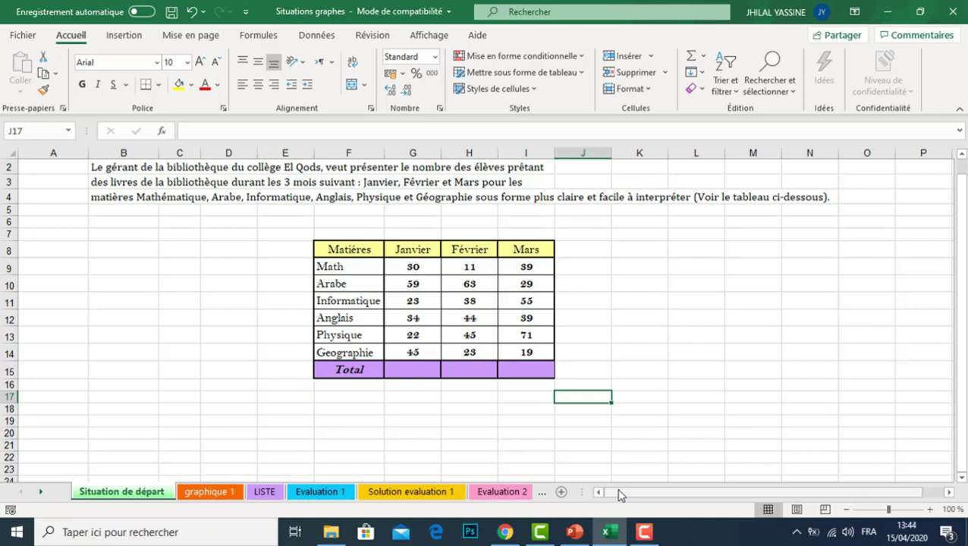
# On the LISTE sheet, total Janvier in C12 with =SOMME(C6:C11) and fill the formula across to E12.
pyautogui.click(263, 494)
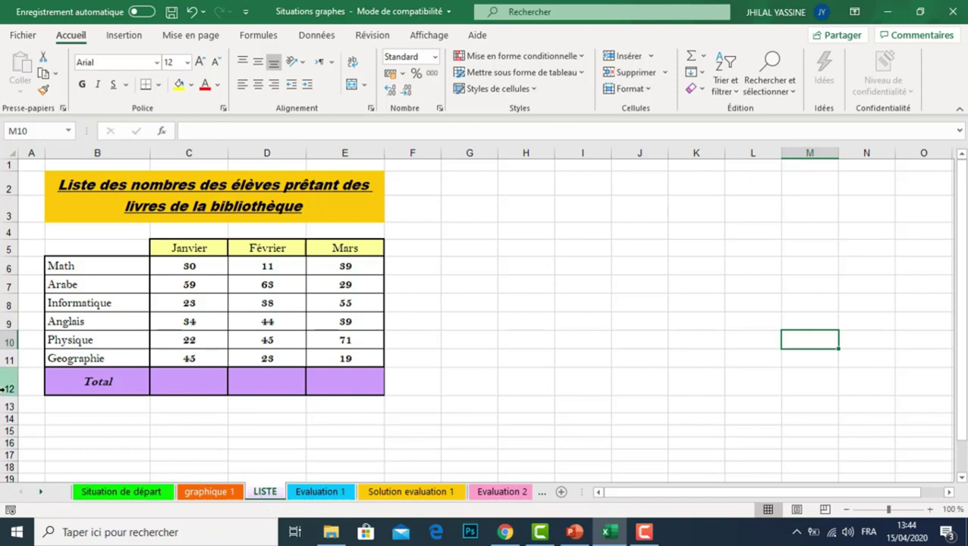
pyautogui.click(195, 386)
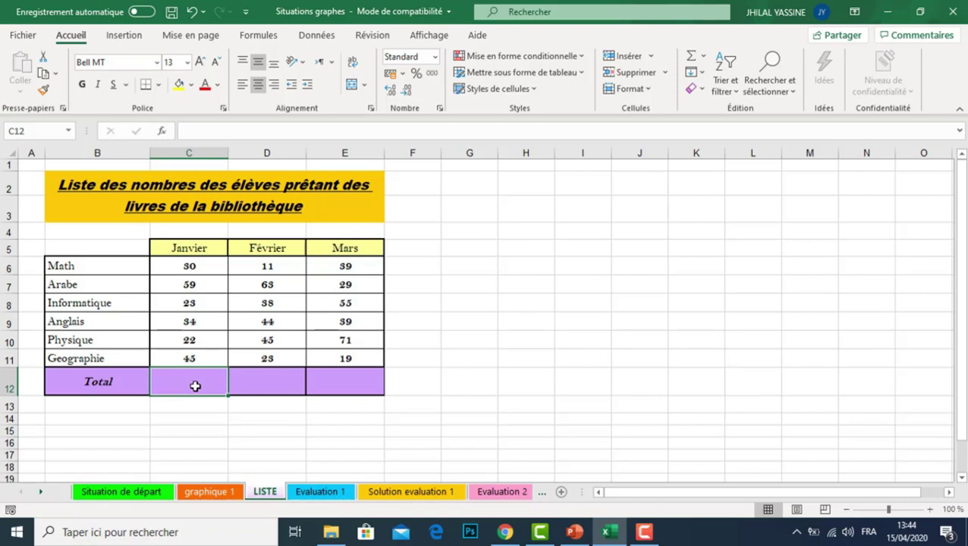
pyautogui.write('=')
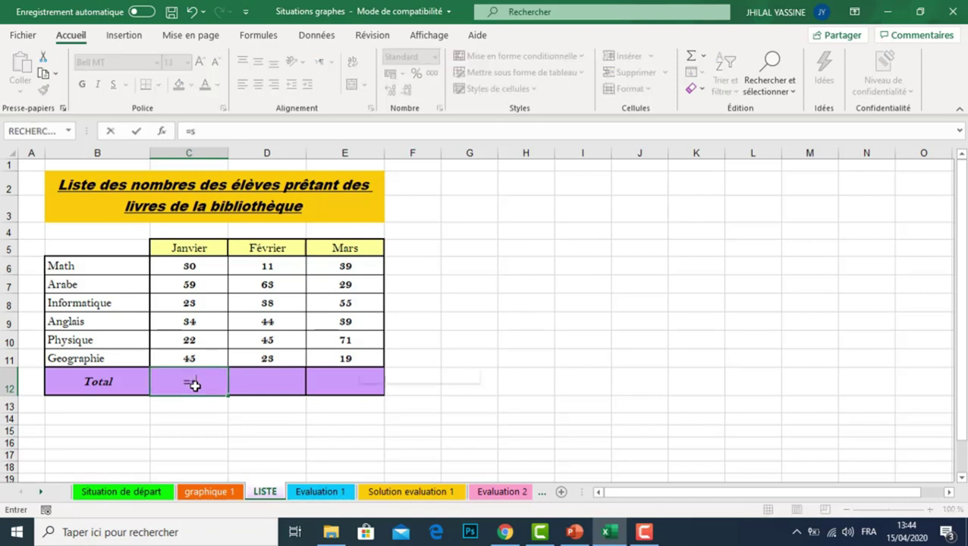
pyautogui.write('somme(')
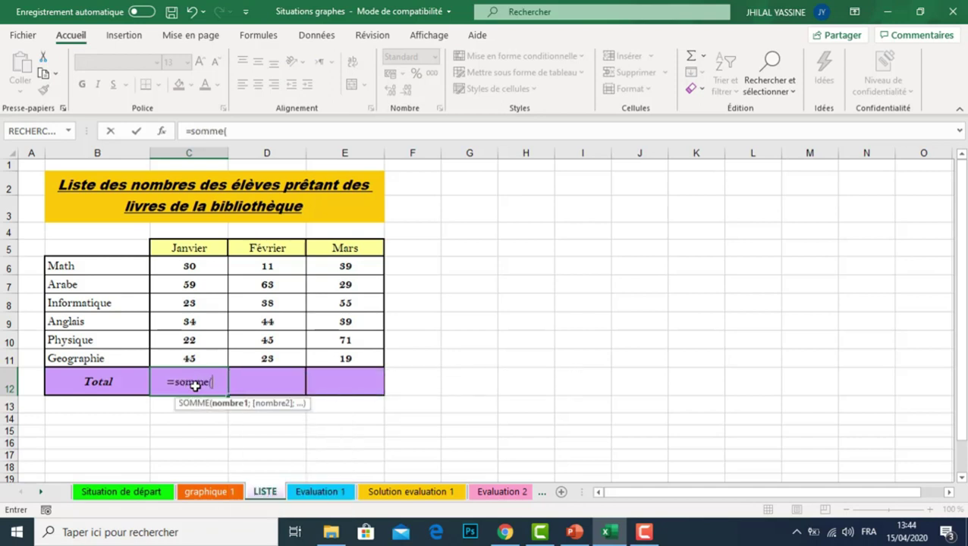
pyautogui.moveTo(199, 268); pyautogui.dragTo(196, 356)
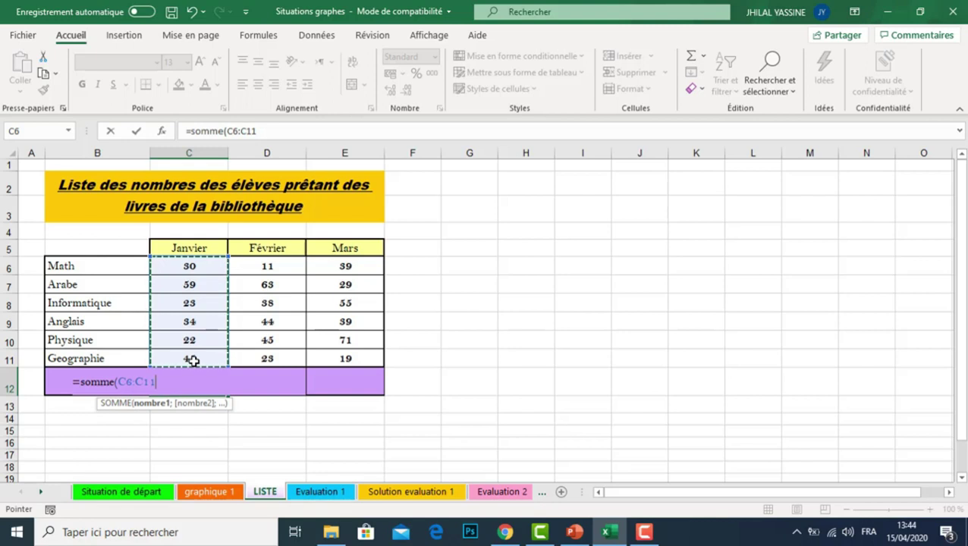
pyautogui.write(')')
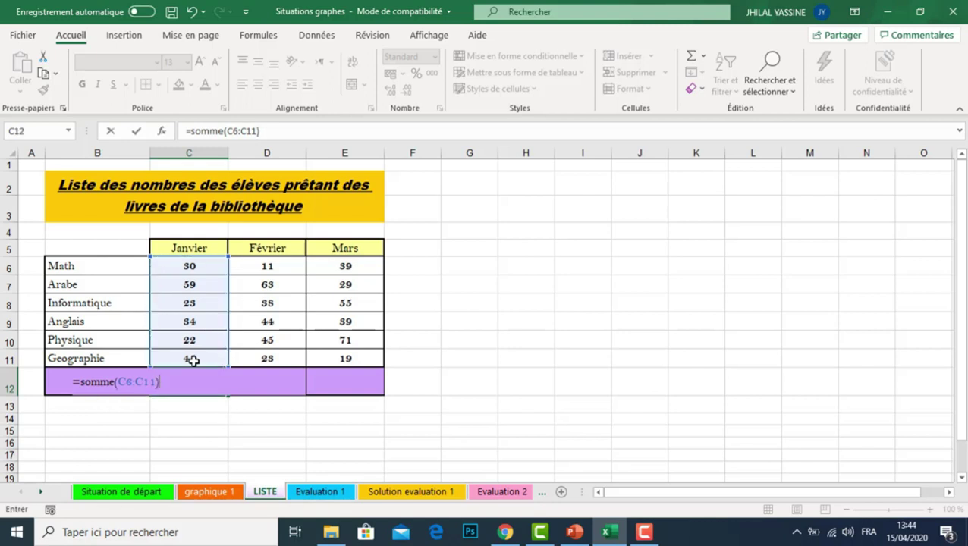
pyautogui.press('Return')
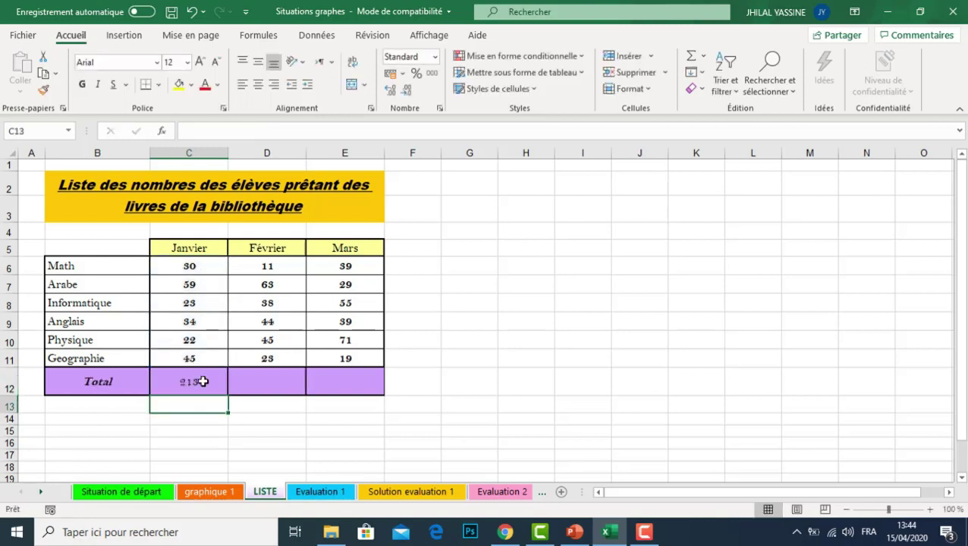
pyautogui.click(201, 384)
pyautogui.moveTo(230, 397); pyautogui.dragTo(369, 396)
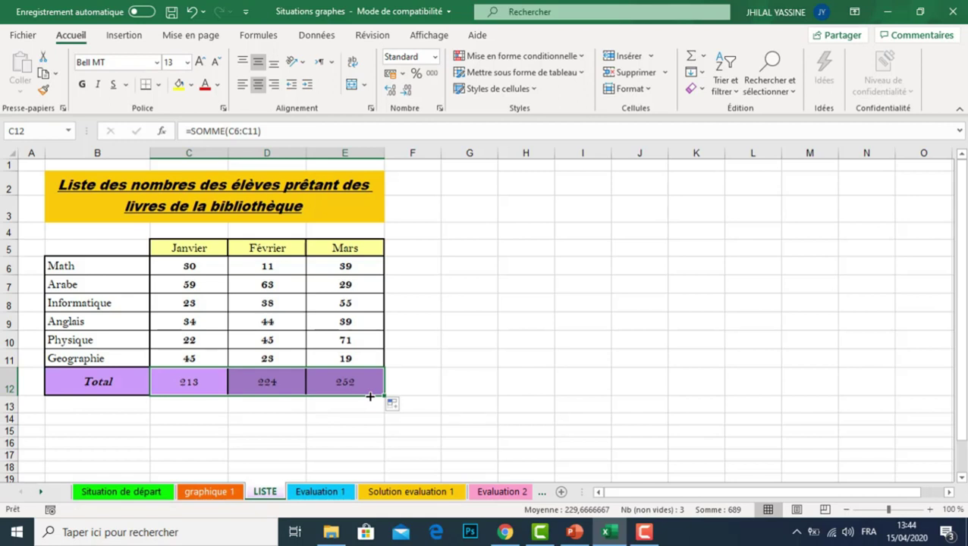
# Insert a recommended Histogramme groupé chart from B5:E11 and place it beside the table, over columns G to L.
pyautogui.moveTo(91, 246); pyautogui.dragTo(343, 358)
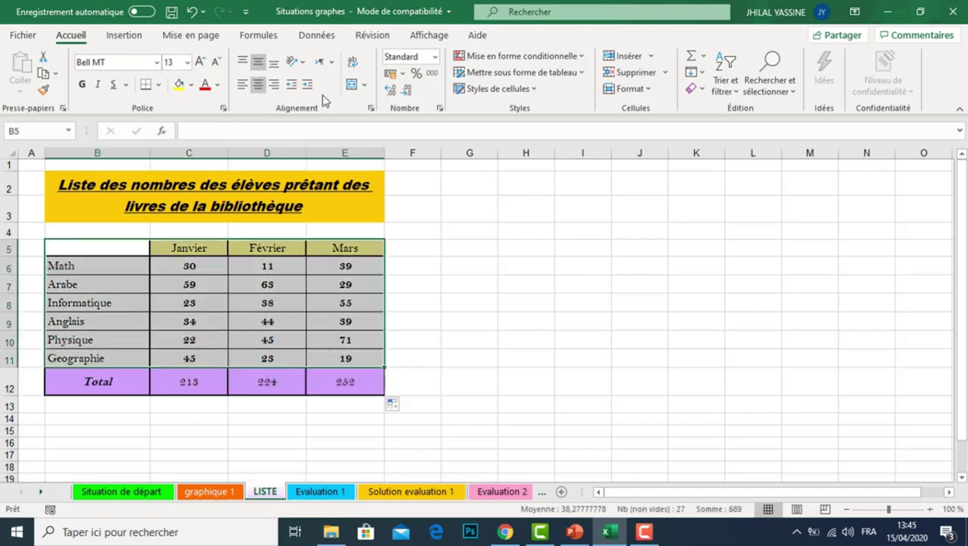
pyautogui.click(124, 36)
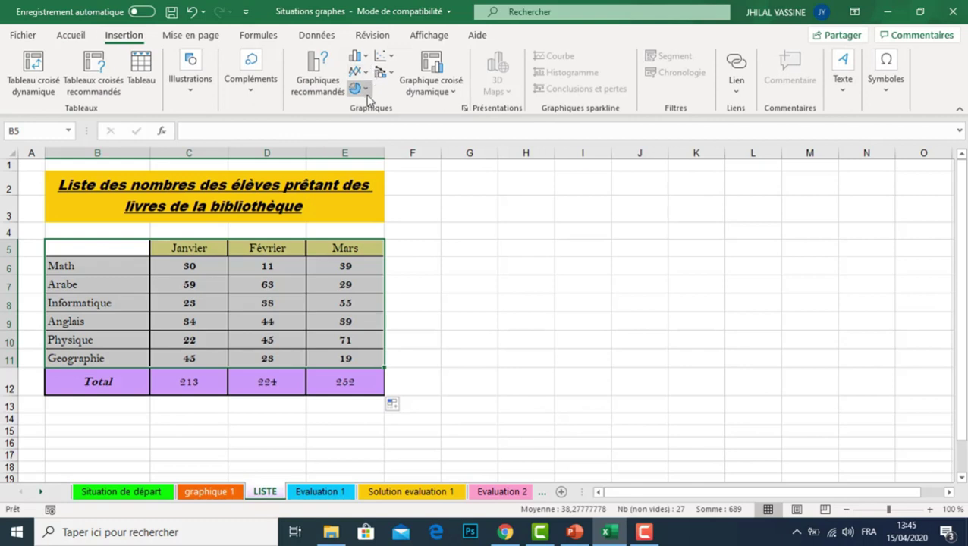
pyautogui.click(319, 94)
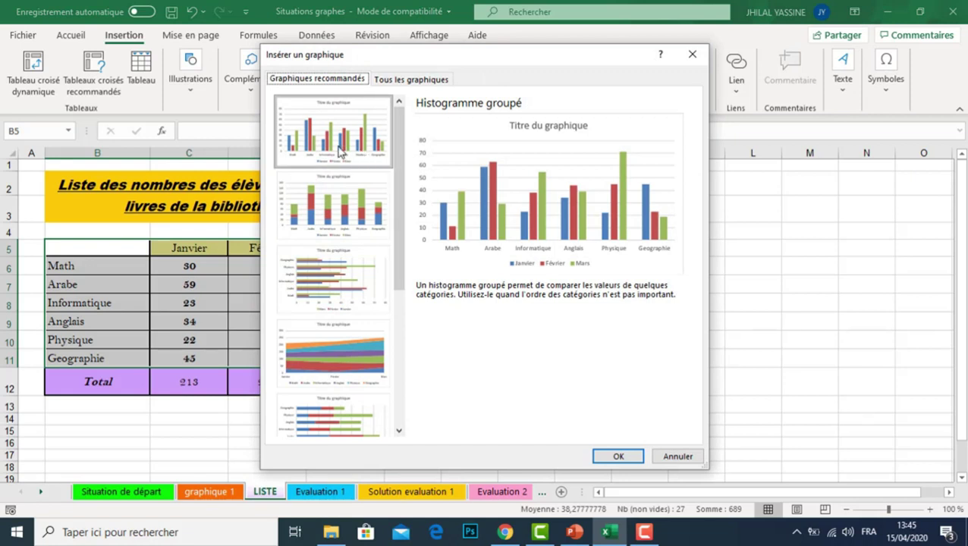
pyautogui.click(608, 458)
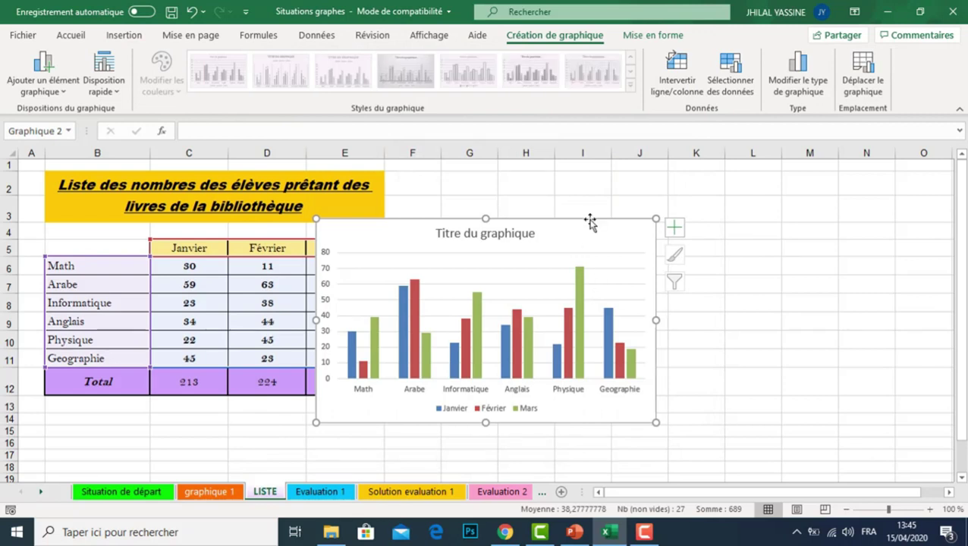
pyautogui.moveTo(593, 220); pyautogui.dragTo(709, 198)
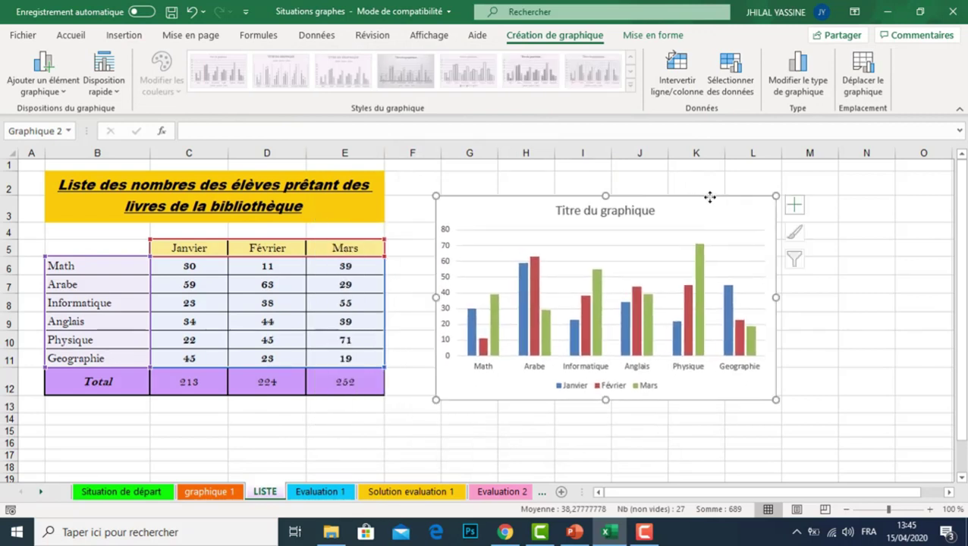
pyautogui.click(682, 256)
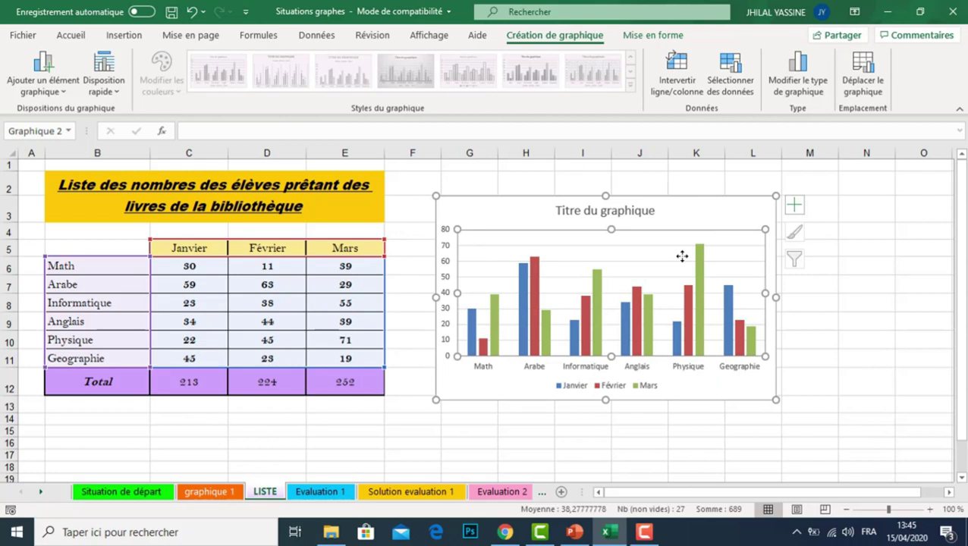
pyautogui.click(719, 216)
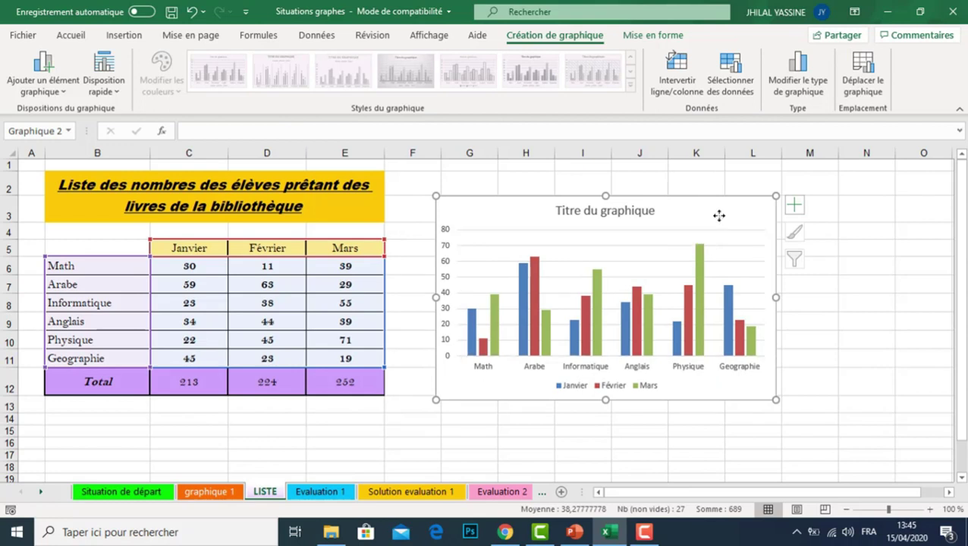
# Replace the chart title with "Graphe des nombres des élèves prêtant des livres de la bibliothèque".
pyautogui.click(615, 213)
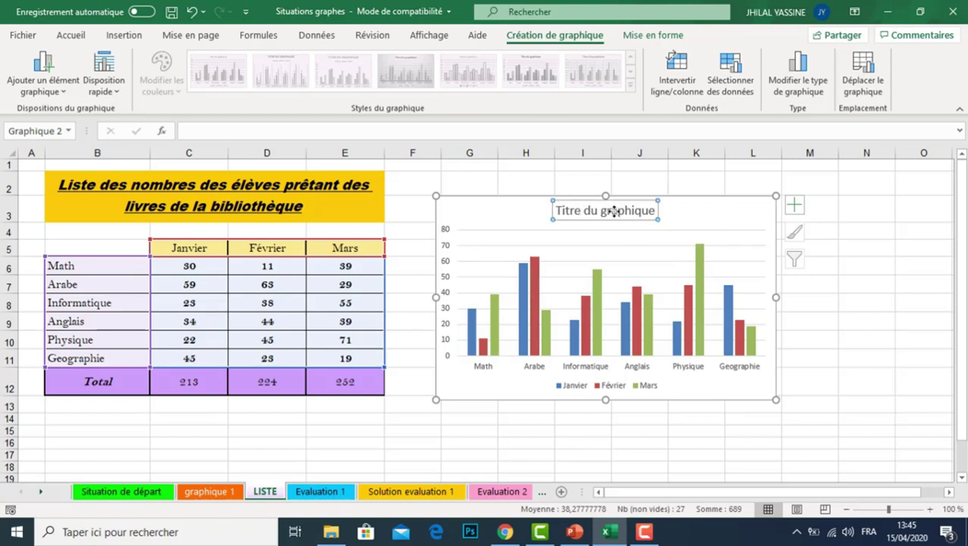
pyautogui.doubleClick(615, 212)
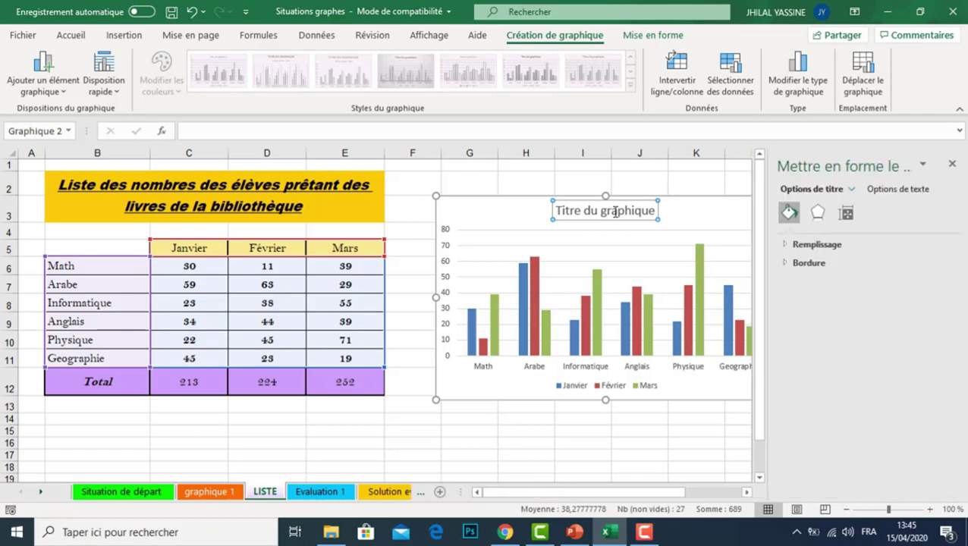
pyautogui.press('BackSpace')
pyautogui.press('BackSpace')
pyautogui.press('BackSpace')
pyautogui.press('BackSpace')
pyautogui.press('BackSpace')
pyautogui.press('BackSpace')
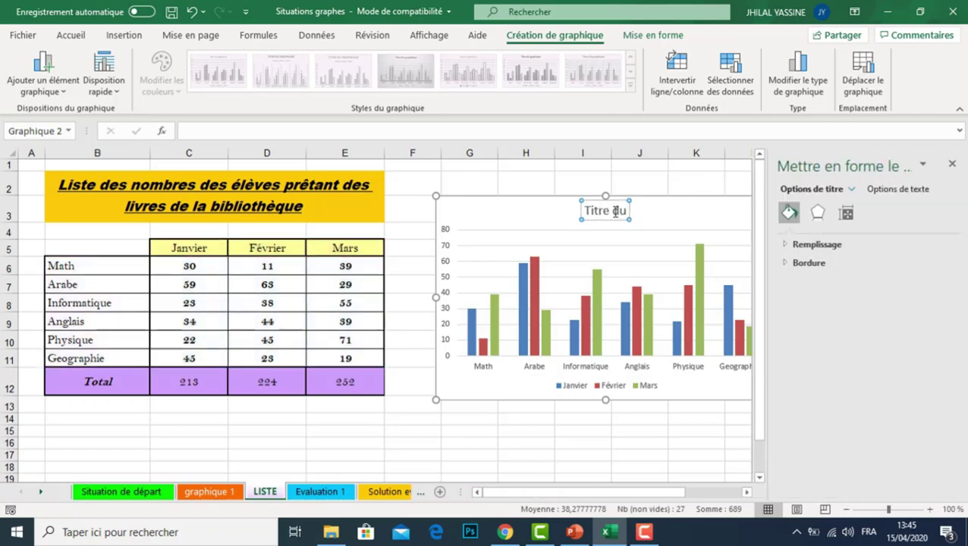
pyautogui.press('BackSpace')
pyautogui.press('BackSpace')
pyautogui.press('BackSpace')
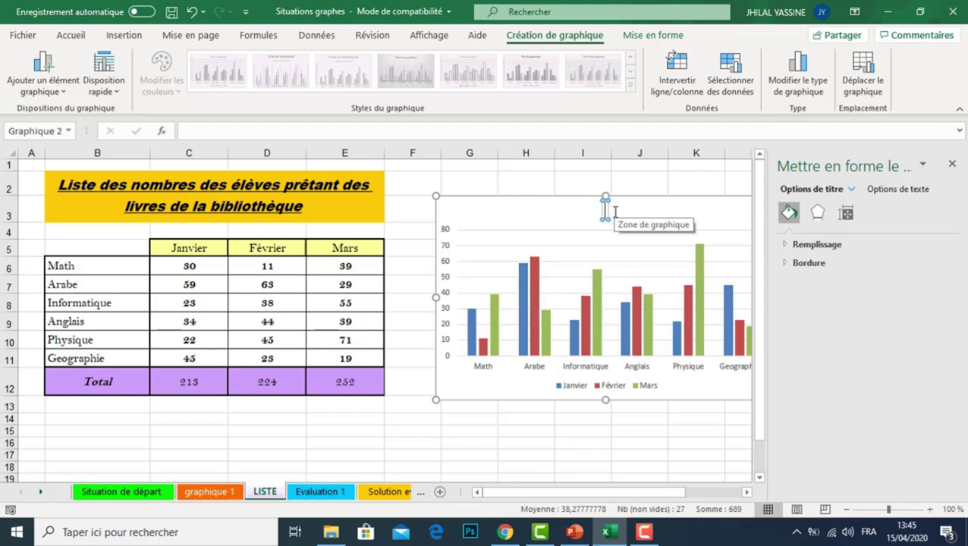
pyautogui.write('Graphe')
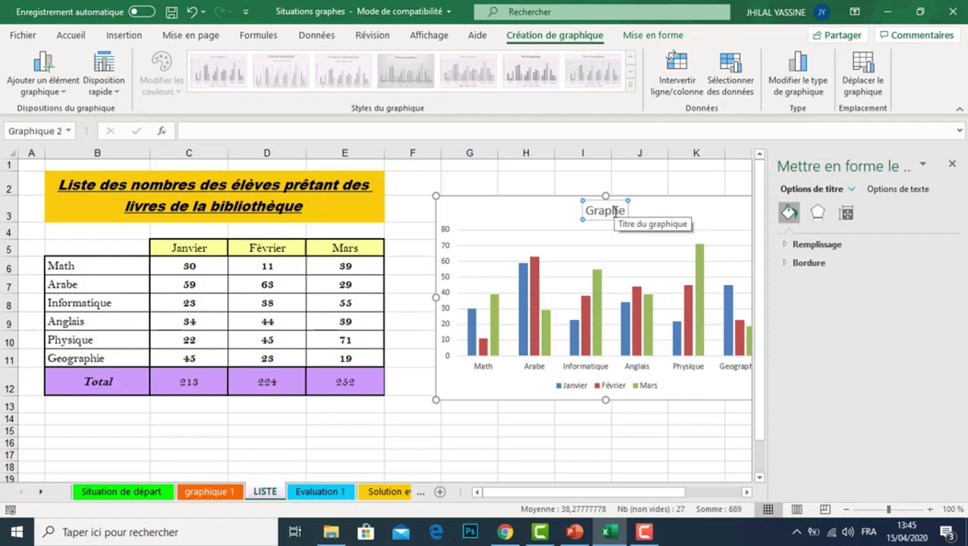
pyautogui.write(' des nombres des élèves prêtant des')
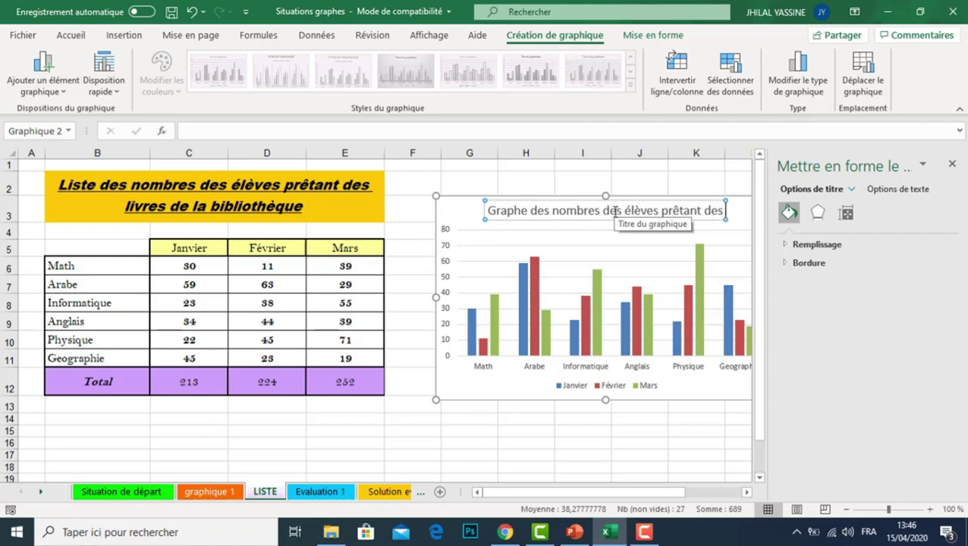
pyautogui.write(' livre')
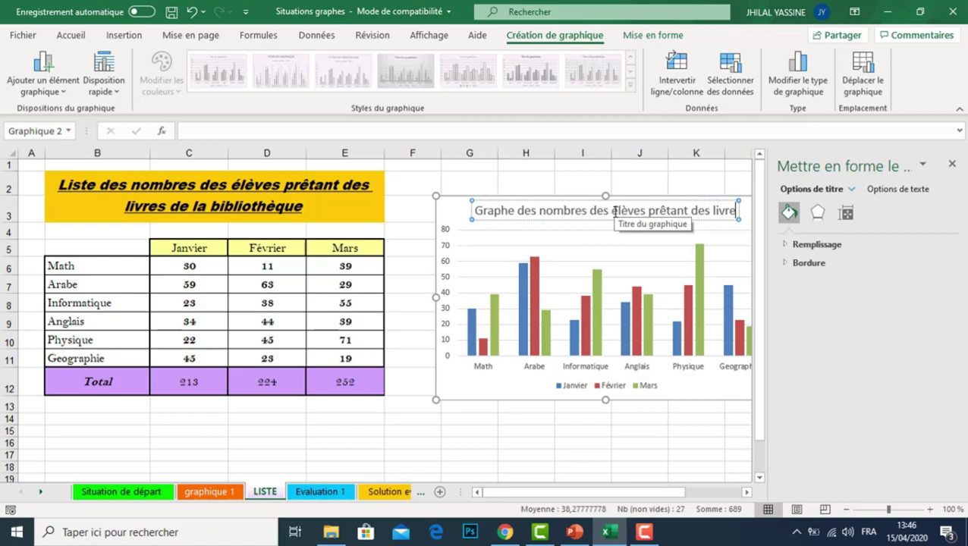
pyautogui.write('s de la bibliothèque')
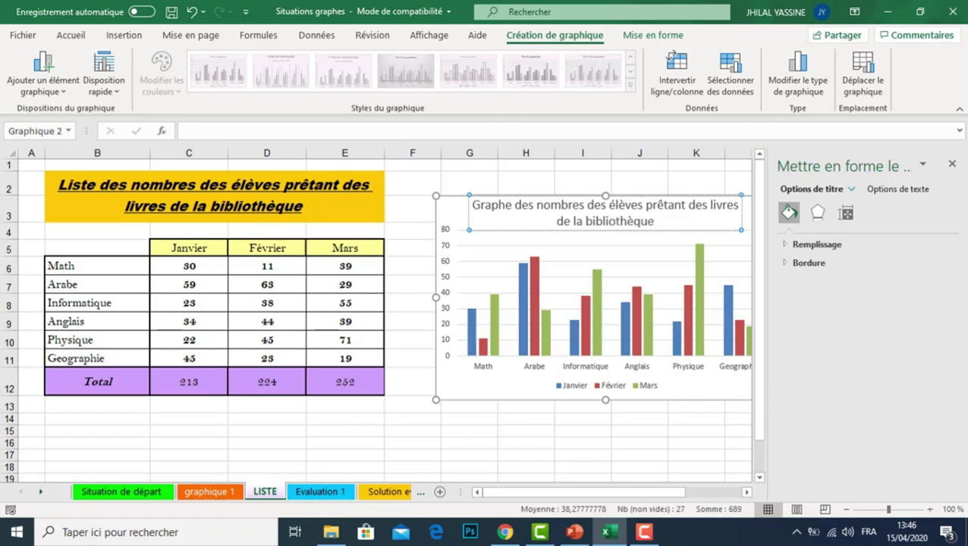
pyautogui.click(952, 164)
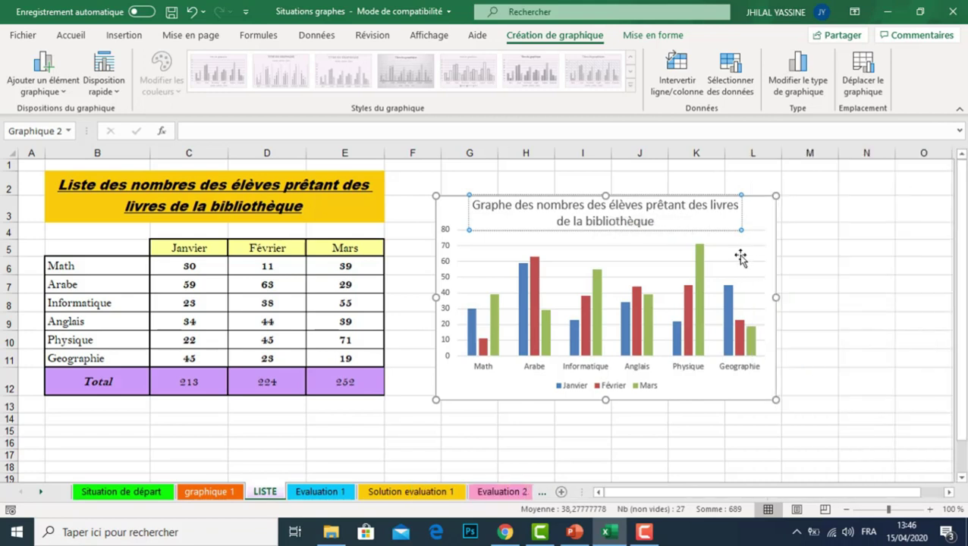
pyautogui.click(744, 258)
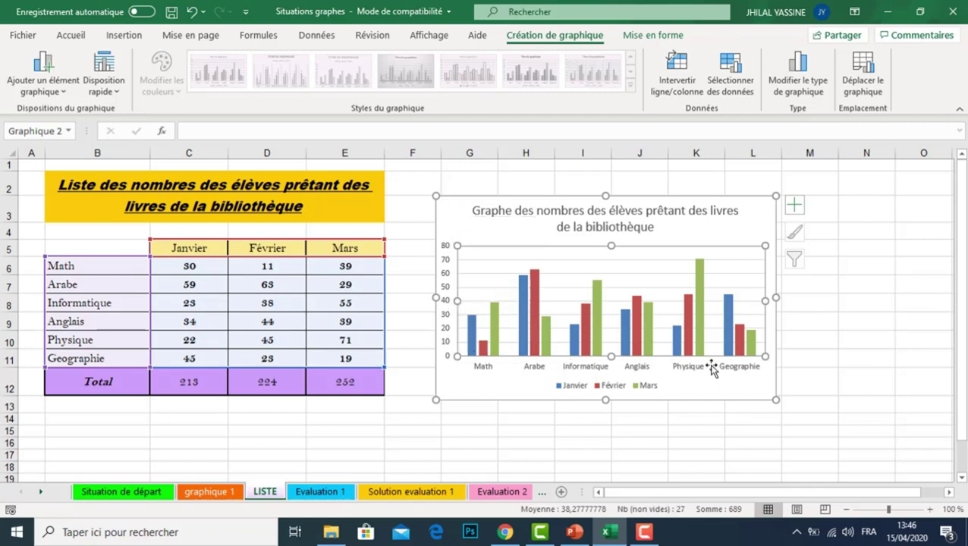
# Add axis titles to the chart and set the vertical axis title to "Nombre de livres".
pyautogui.click(795, 206)
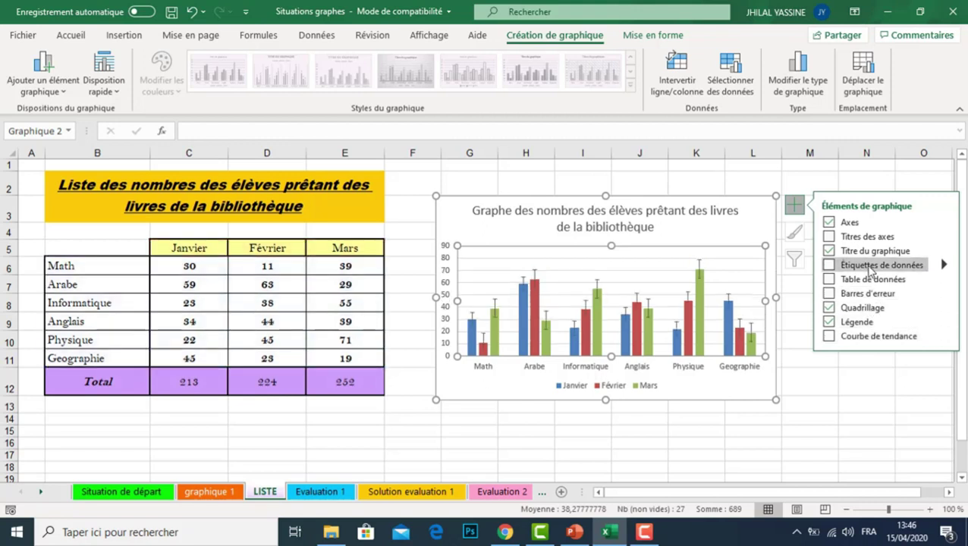
pyautogui.click(870, 237)
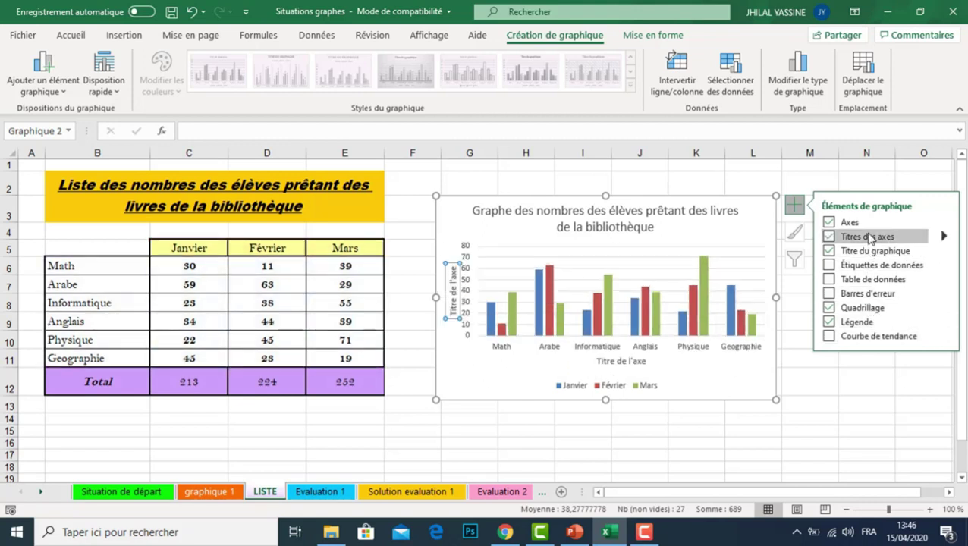
pyautogui.doubleClick(453, 299)
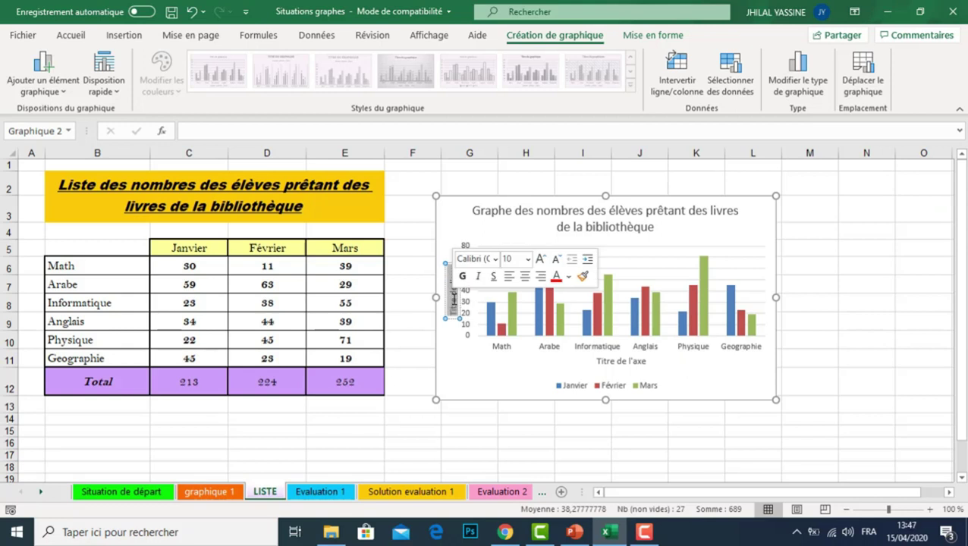
pyautogui.write('Nom')
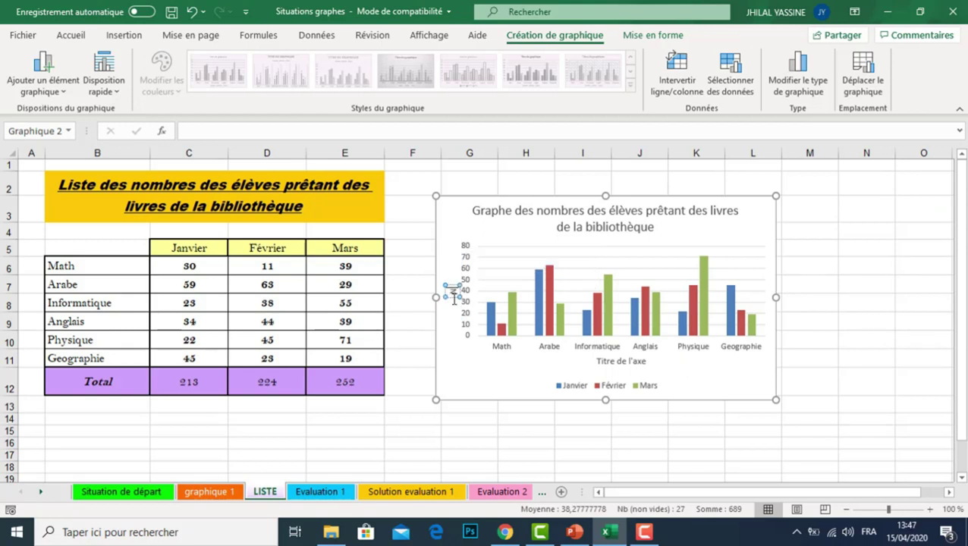
pyautogui.write('e de')
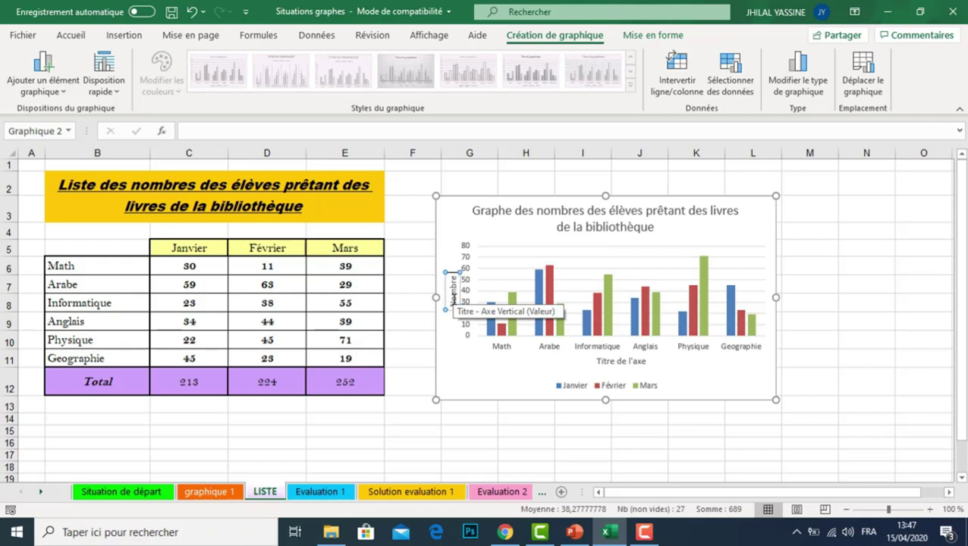
pyautogui.write(' livre')
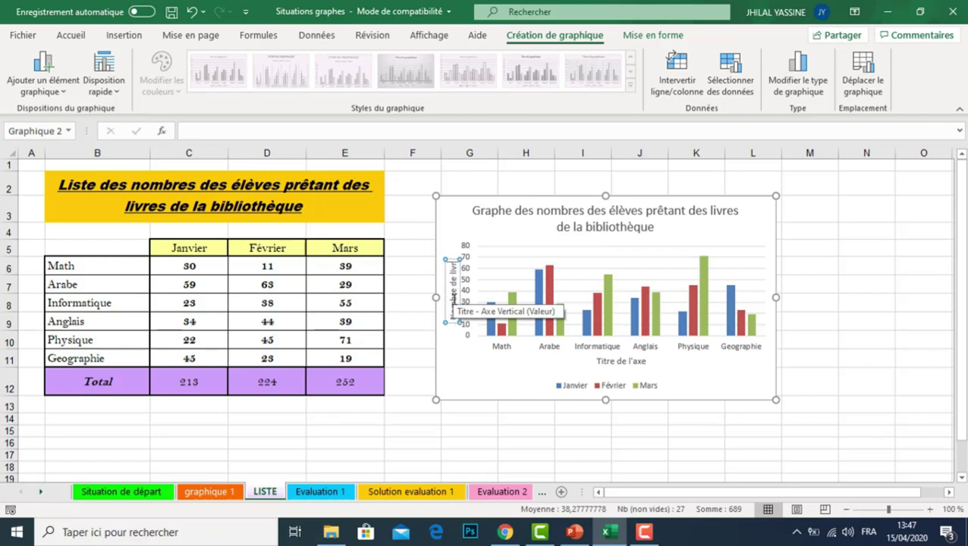
pyautogui.write('s')
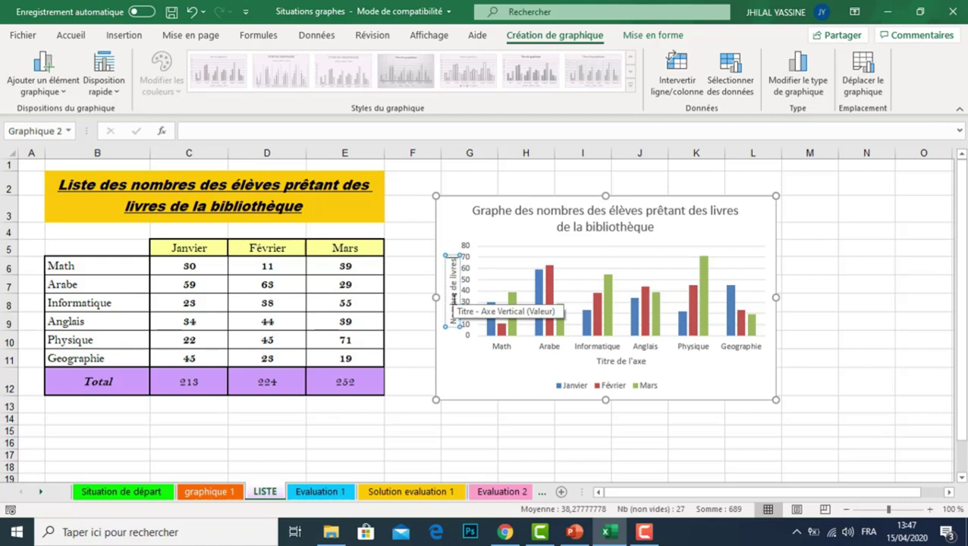
# Set the chart's horizontal axis title to "Les matières" and close the formatting pane.
pyautogui.click(613, 361)
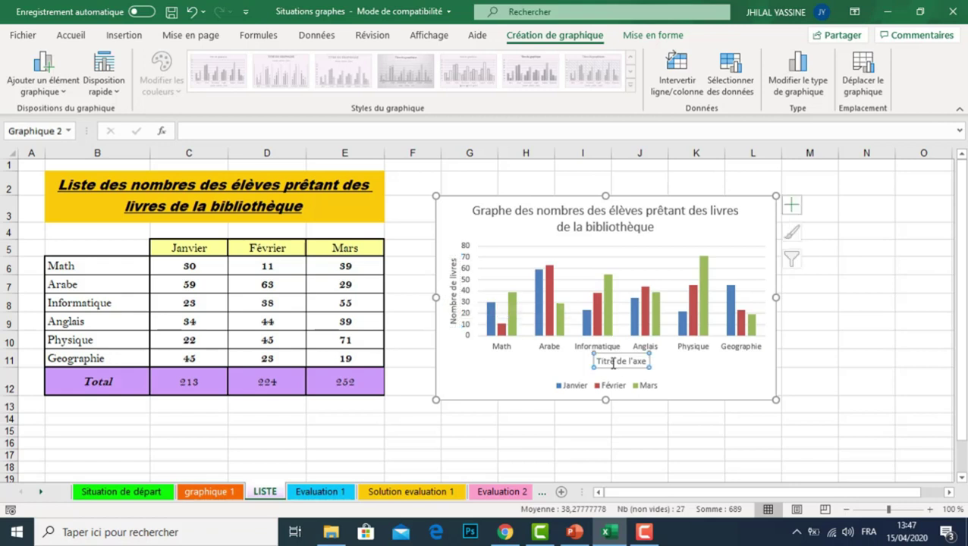
pyautogui.doubleClick(613, 361)
pyautogui.tripleClick(613, 362)
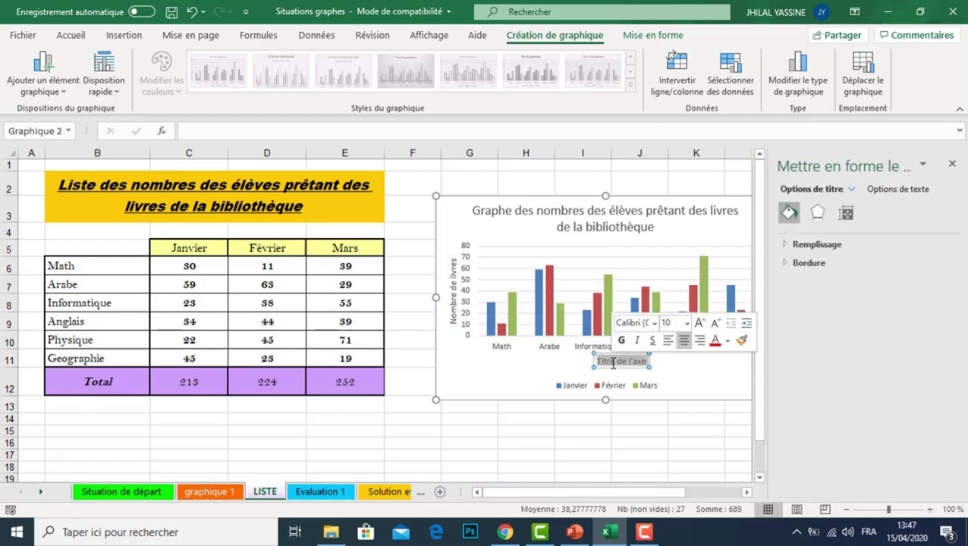
pyautogui.write('Les')
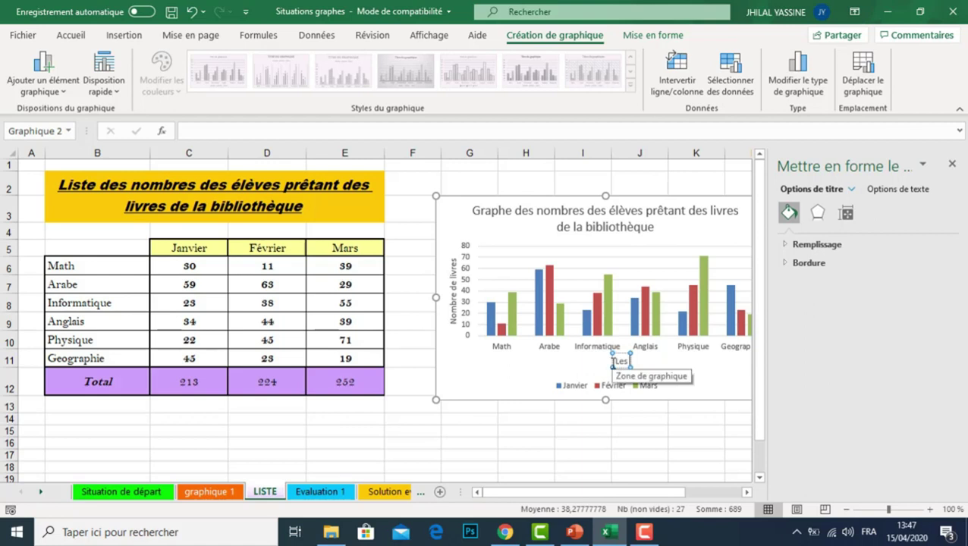
pyautogui.write(' matières')
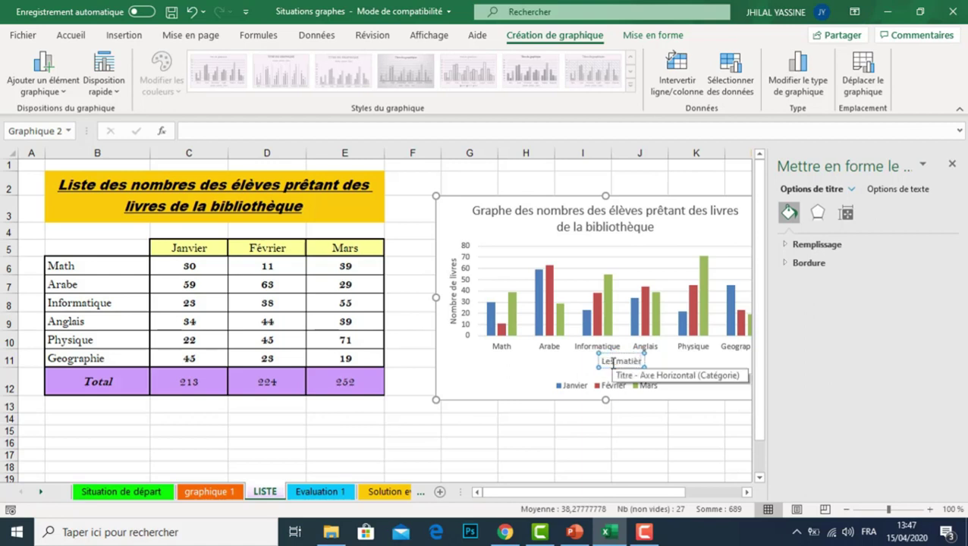
pyautogui.click(952, 164)
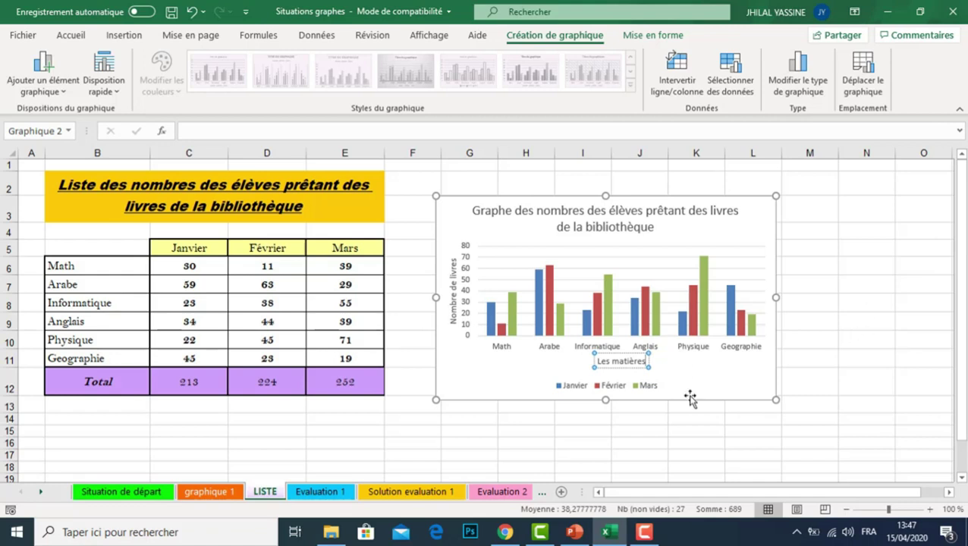
# Switch to the "Les graphes" presentation in PowerPoint and view slide 5 on the steps for creating a chart.
pyautogui.click(582, 534)
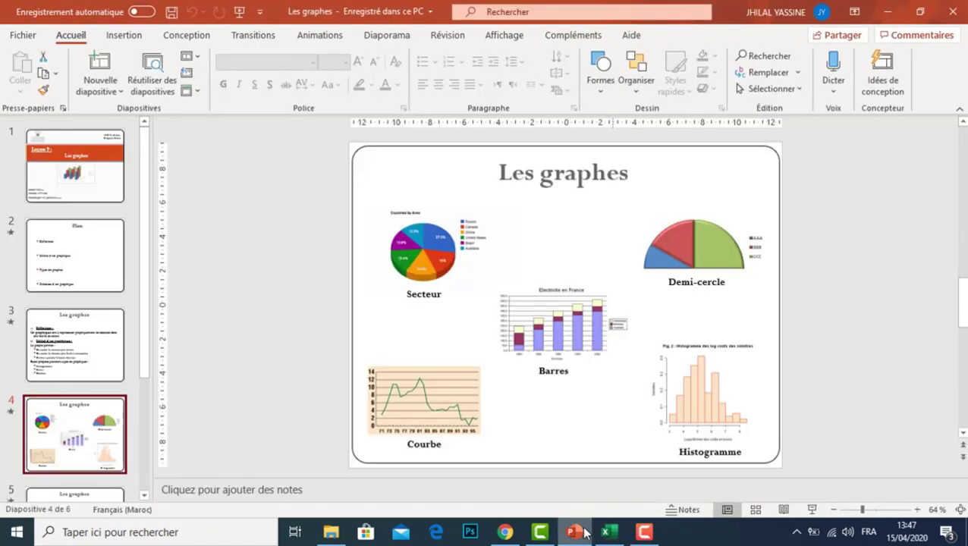
pyautogui.click(111, 493)
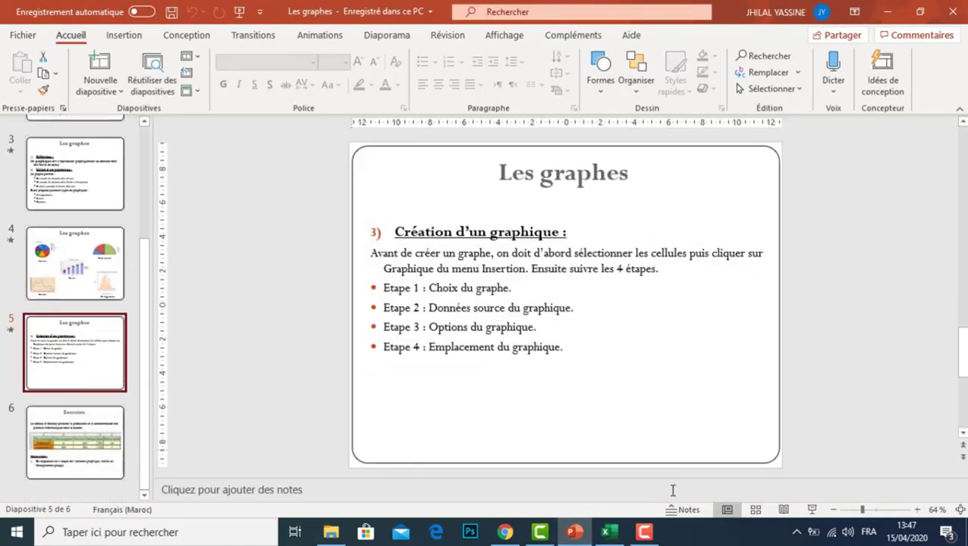